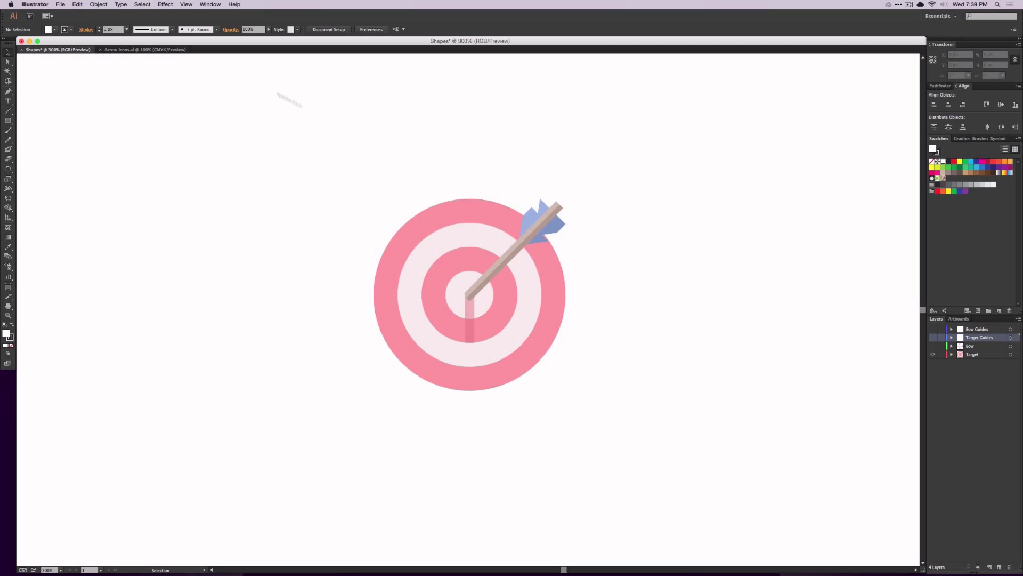
Open the View menu's Rulers submenu to show rulers along the canvas edges
{"action": "left_click", "coordinate": [184, 4]}
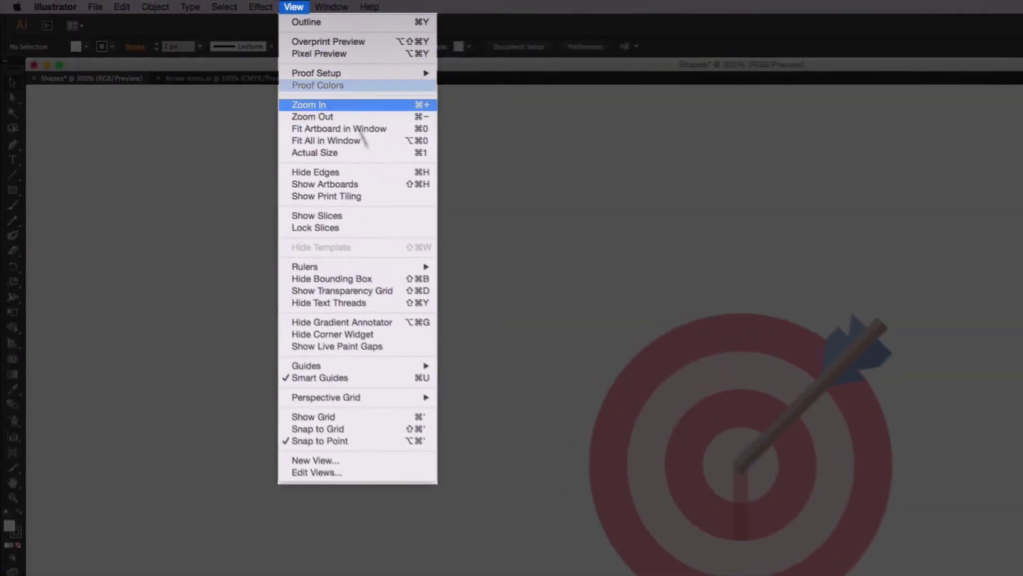
{"action": "mouse_move", "coordinate": [342, 229]}
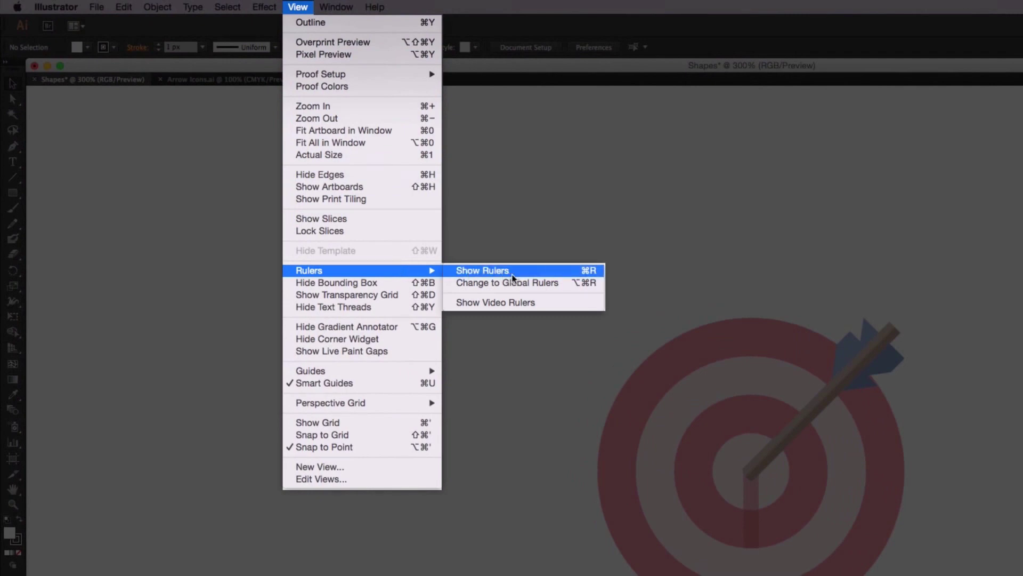
{"action": "left_click", "coordinate": [600, 269]}
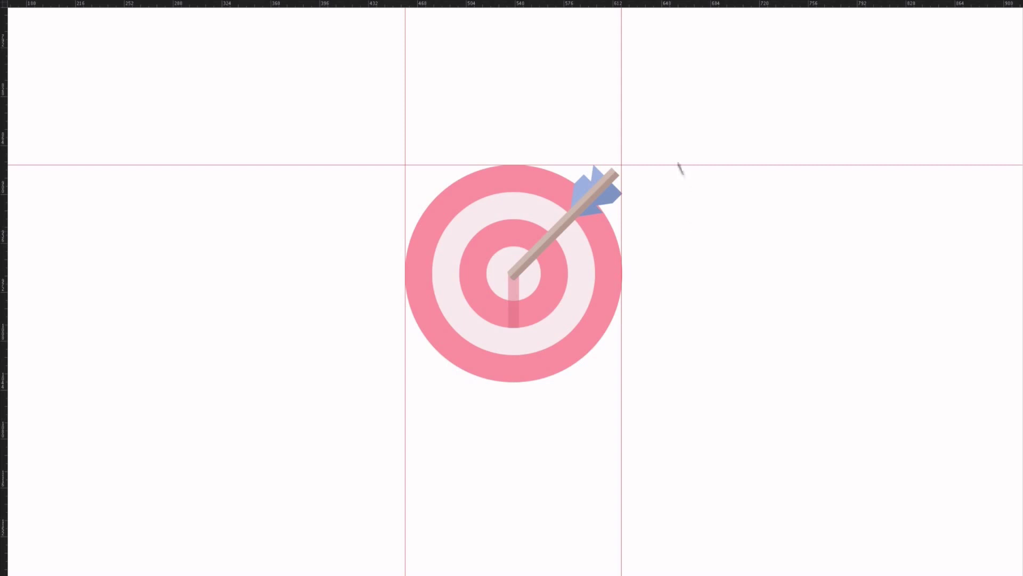
Select the target's light pink ring and zoom out twice to see the whole icon
{"action": "left_click", "coordinate": [579, 244]}
{"action": "left_click", "coordinate": [515, 236]}
{"action": "left_click", "coordinate": [525, 273]}
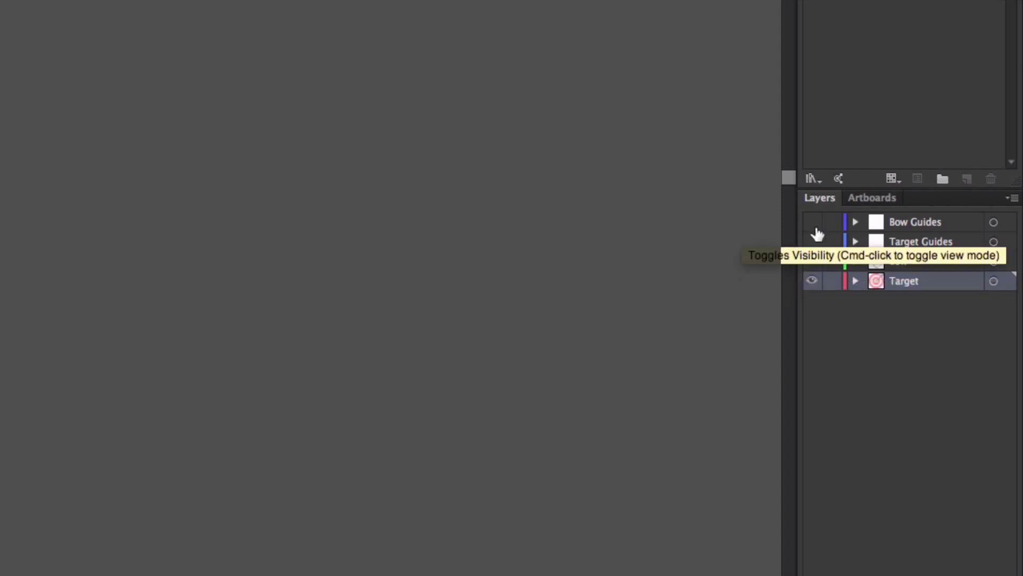
Select the Target Guides row in the Layers panel
{"action": "left_click", "coordinate": [900, 241]}
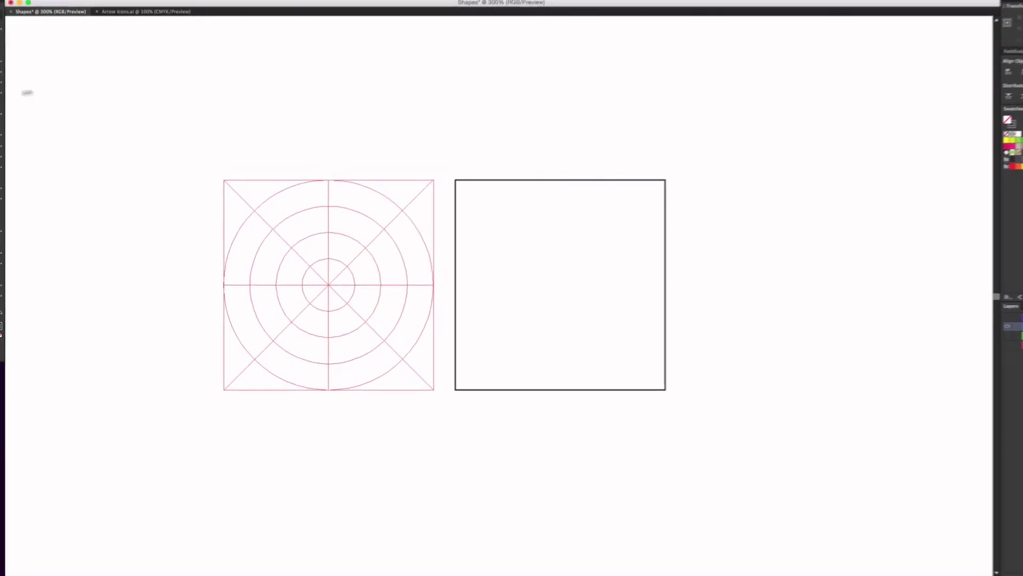
Open the basic shape tools group in the toolbar
{"action": "left_click", "coordinate": [0, 81]}
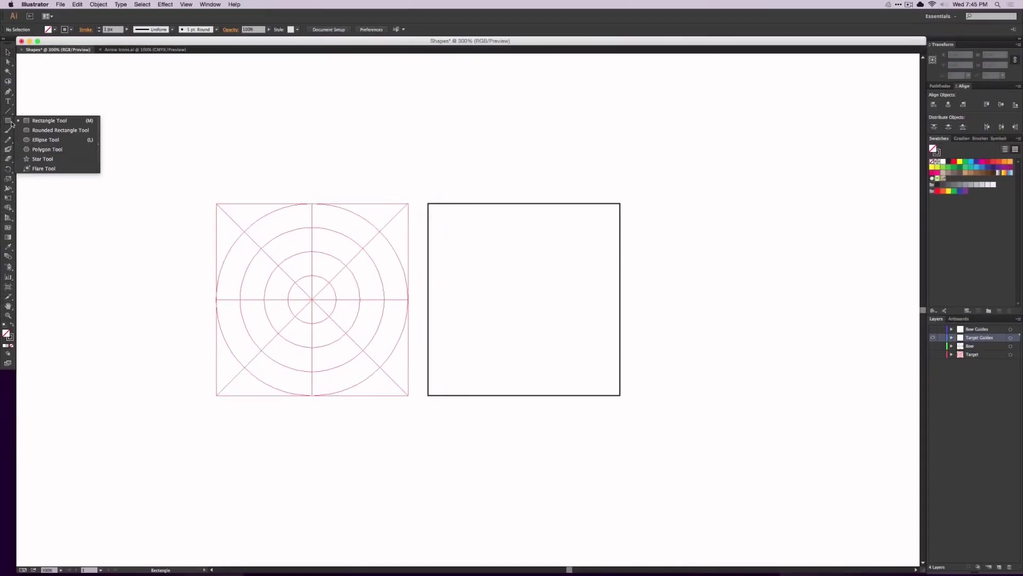
Draw a circle inscribed in the square from its centre, plus the top-left to bottom-right diagonal
{"action": "left_click", "coordinate": [42, 139]}
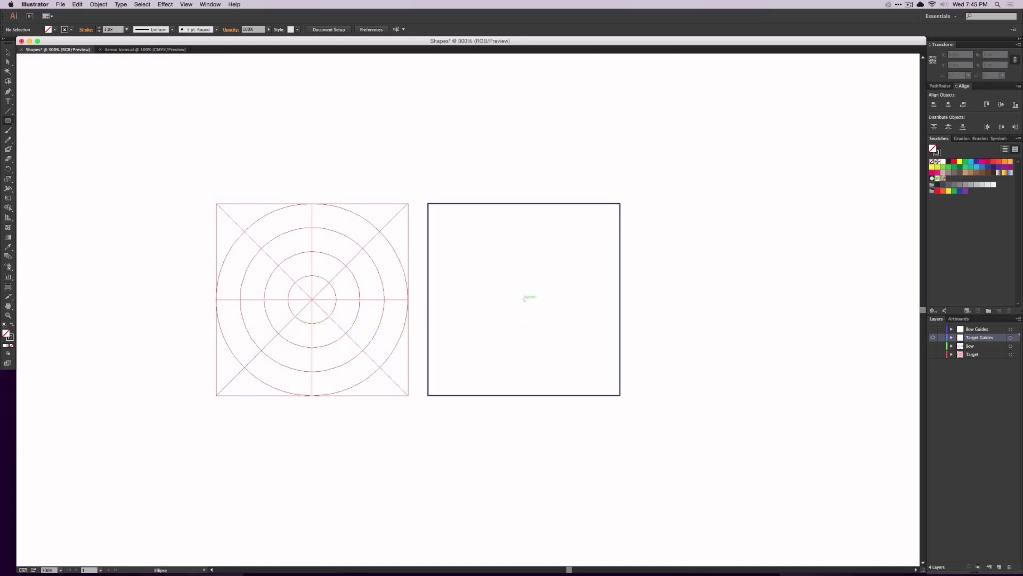
{"action": "left_click_drag", "start_coordinate": [525, 298], "coordinate": [619, 318]}
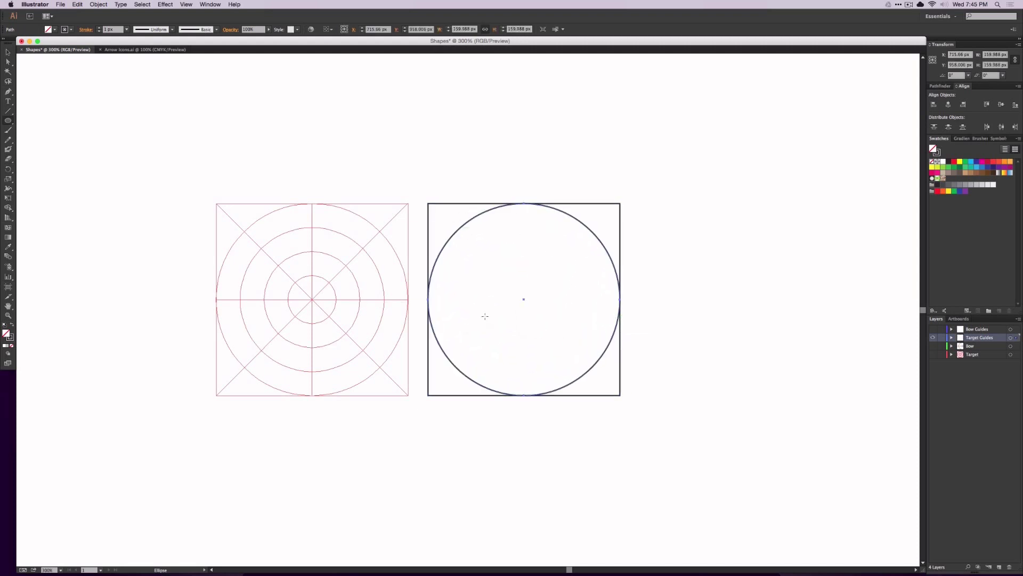
{"action": "key", "text": "p"}
{"action": "left_click", "coordinate": [429, 204]}
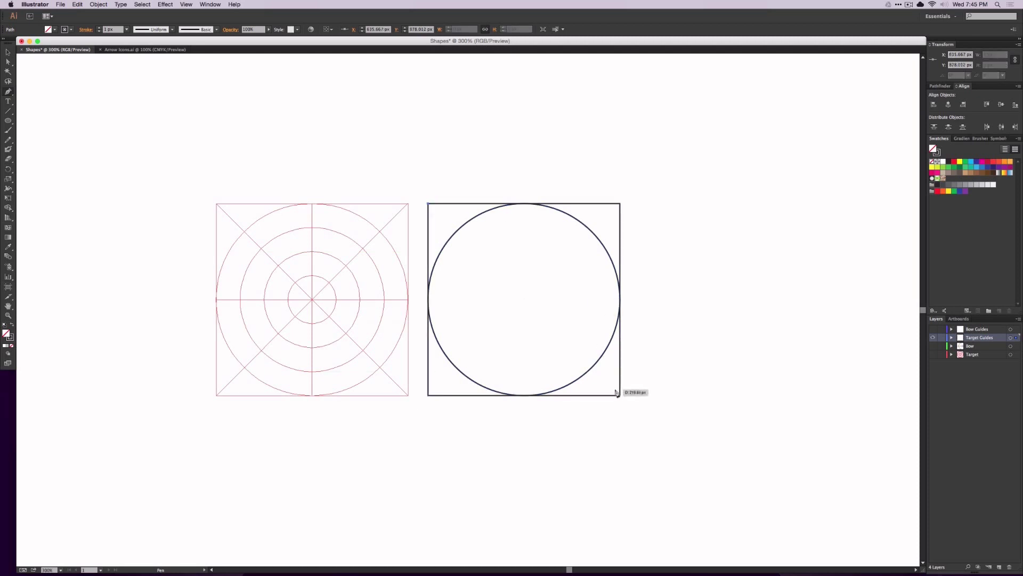
{"action": "left_click", "coordinate": [620, 395]}
{"action": "key", "text": "v"}
Draw the second diagonal from the square's top-right to bottom-left corner
{"action": "left_click", "coordinate": [664, 297]}
{"action": "key", "text": "p"}
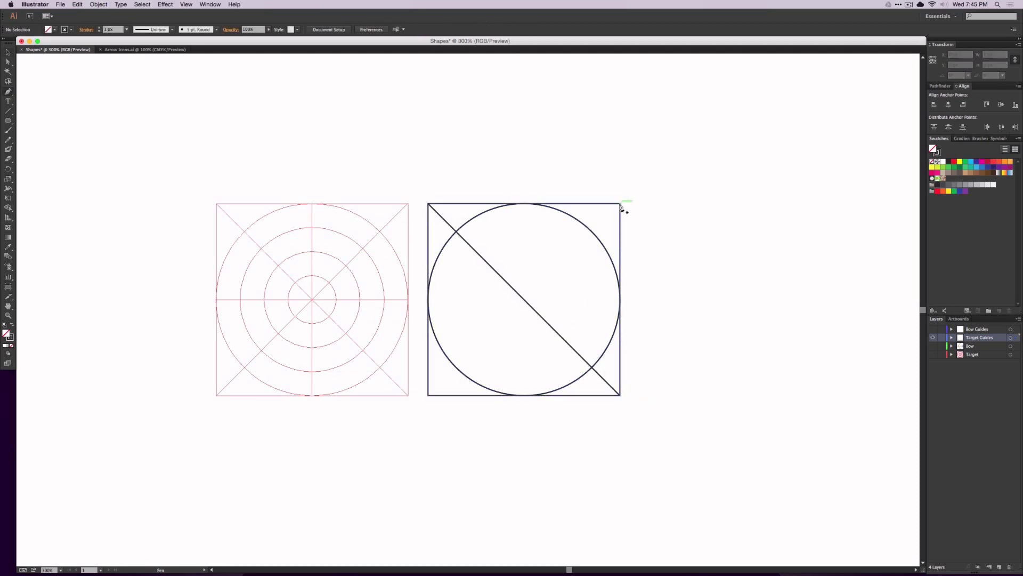
{"action": "left_click", "coordinate": [620, 204]}
{"action": "left_click", "coordinate": [429, 395]}
{"action": "key", "text": "v"}
{"action": "left_click", "coordinate": [480, 432]}
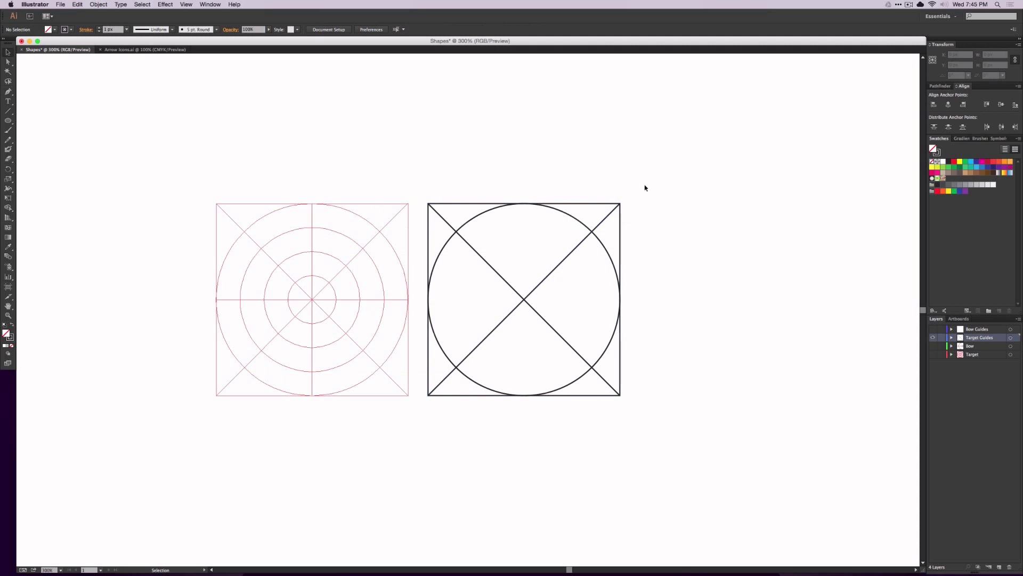
Convert the selected square, circle and both diagonals into guides with Cmd+5
{"action": "left_click_drag", "start_coordinate": [645, 186], "coordinate": [477, 399]}
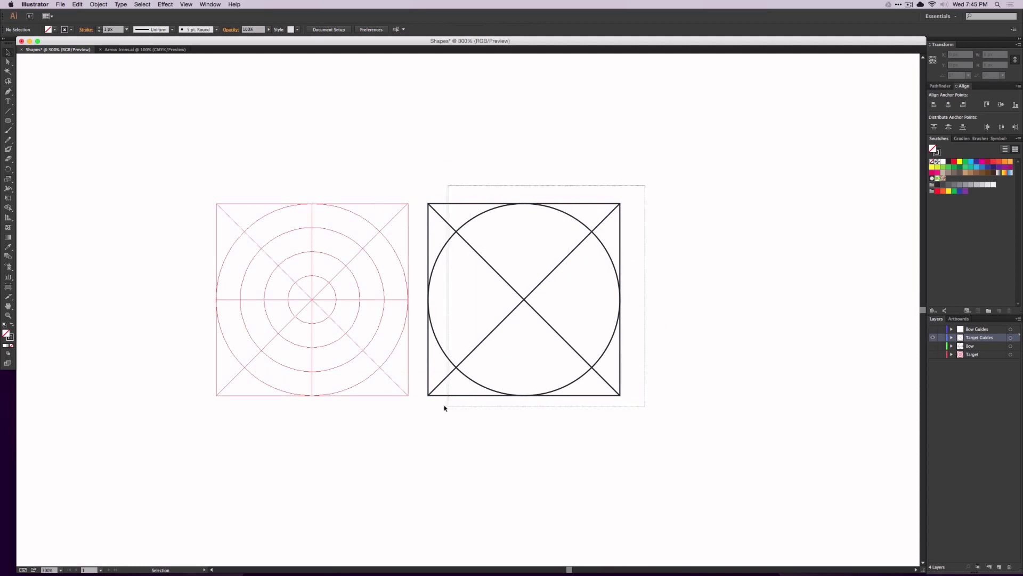
{"action": "left_click_drag", "start_coordinate": [445, 408], "coordinate": [443, 409]}
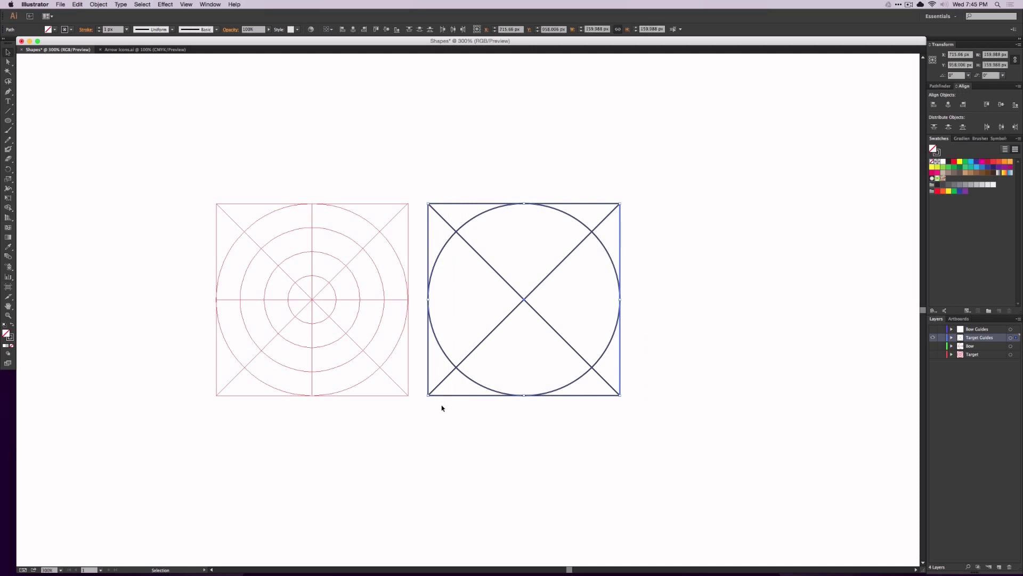
{"action": "key", "text": "super"}
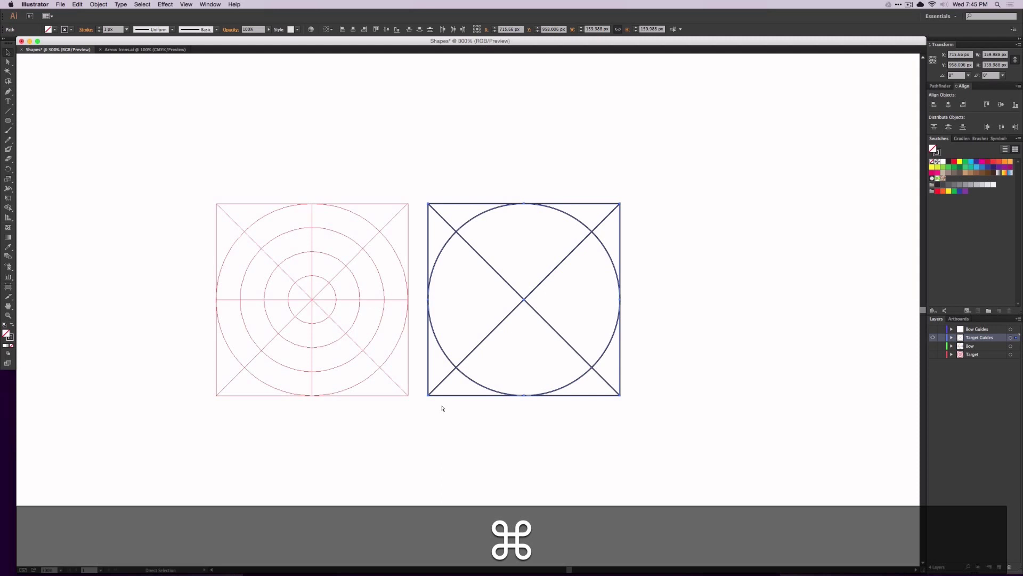
{"action": "key", "text": "super+5"}
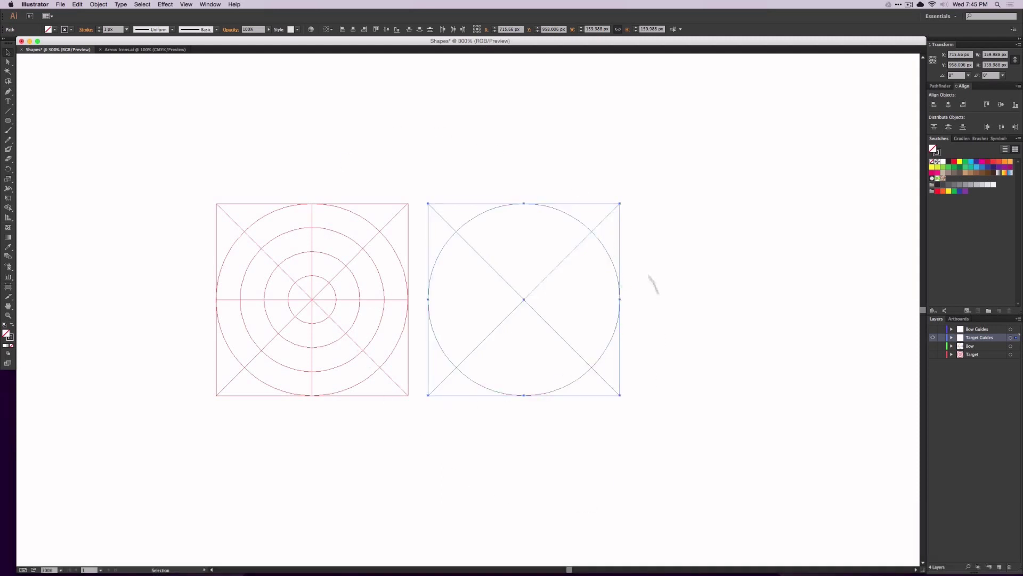
{"action": "left_click", "coordinate": [656, 266]}
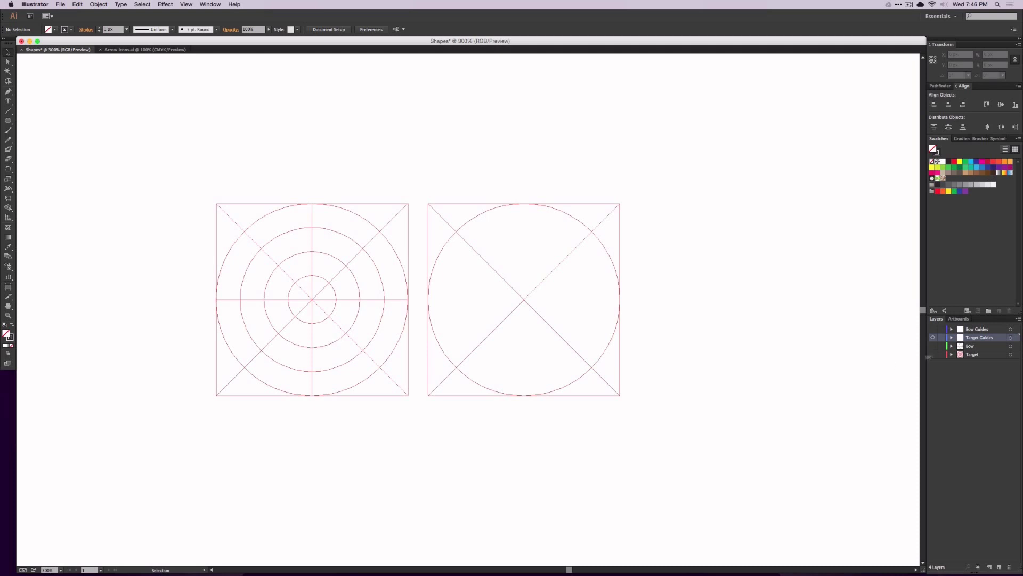
Show the Target layer artwork and toggle the guides off, on and off with Cmd+;
{"action": "left_click", "coordinate": [933, 355]}
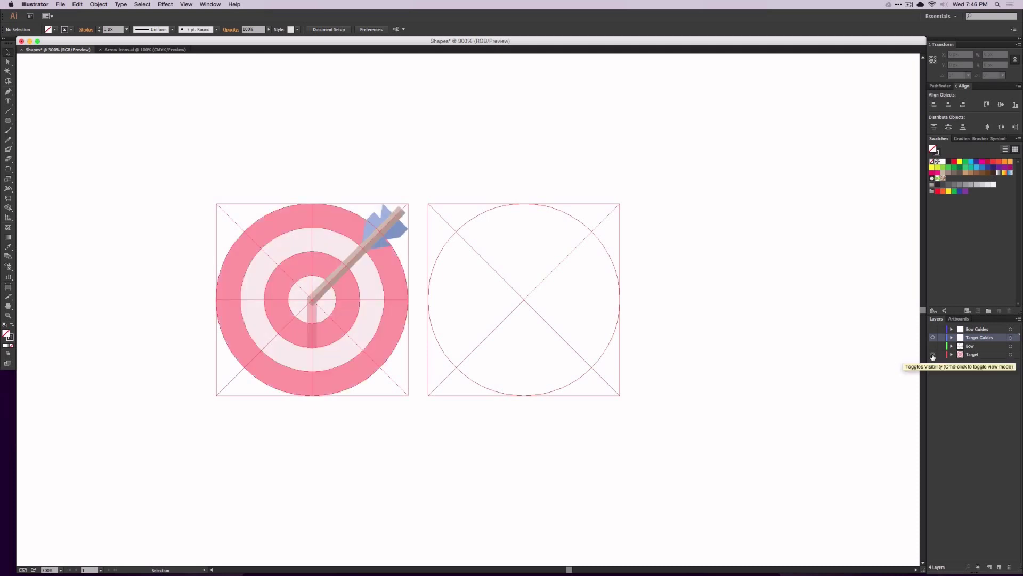
{"action": "key", "text": "x"}
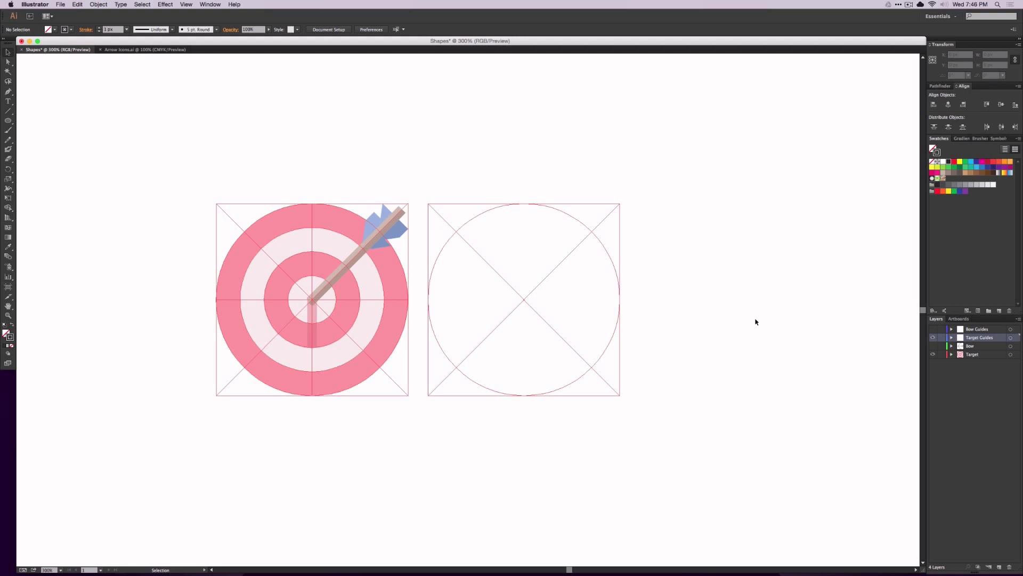
{"action": "key", "text": "super+semicolon"}
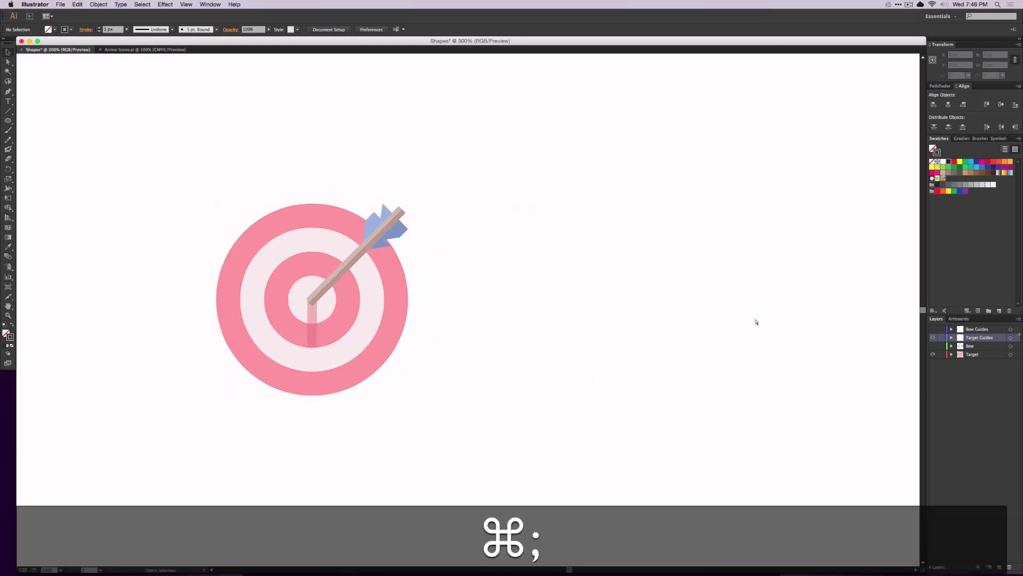
{"action": "key", "text": "super+semicolon"}
{"action": "key", "text": "super+semicolon"}
{"action": "key", "text": "super+semicolon"}
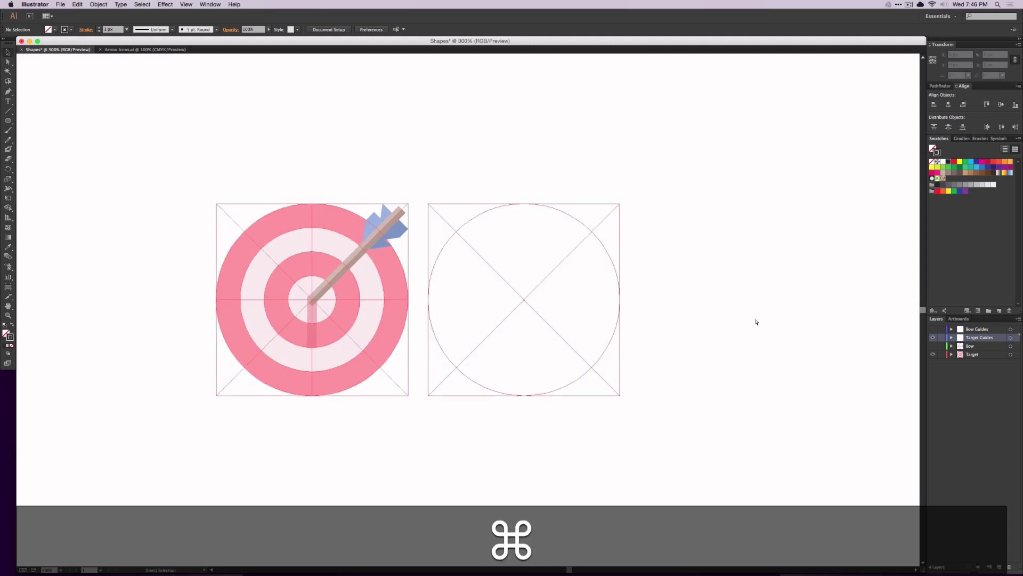
{"action": "key", "text": "super+semicolon"}
{"action": "key", "text": "super+semicolon"}
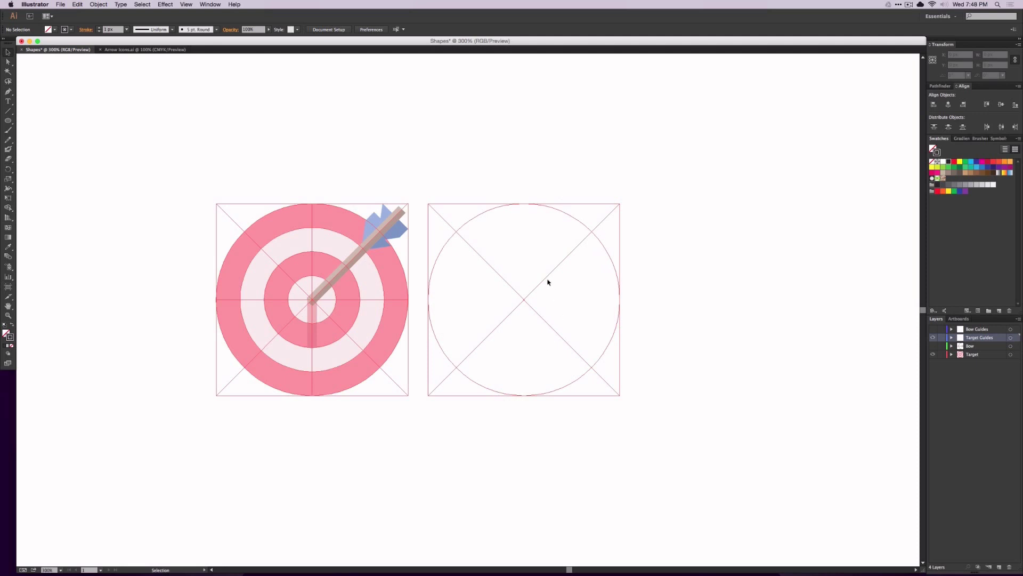
Group the right-hand guide circle and diagonals with Object > Group
{"action": "left_click_drag", "start_coordinate": [445, 178], "coordinate": [576, 408]}
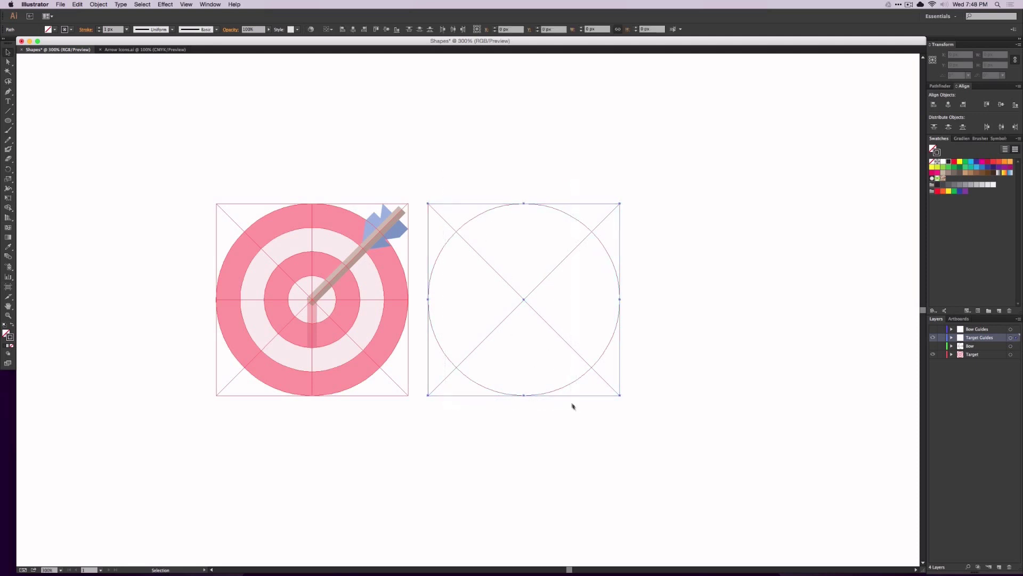
{"action": "left_click", "coordinate": [98, 4]}
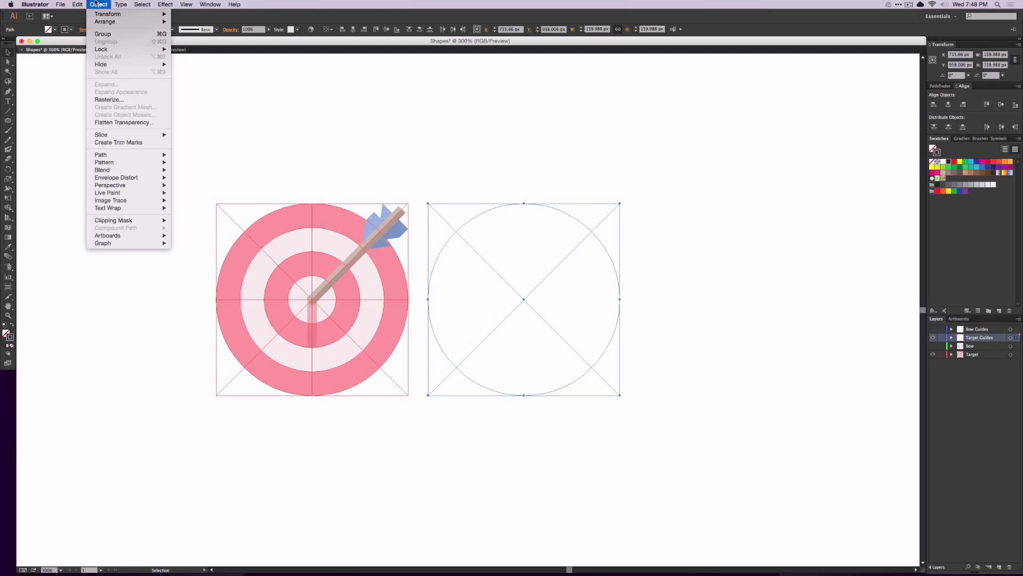
{"action": "left_click", "coordinate": [102, 34]}
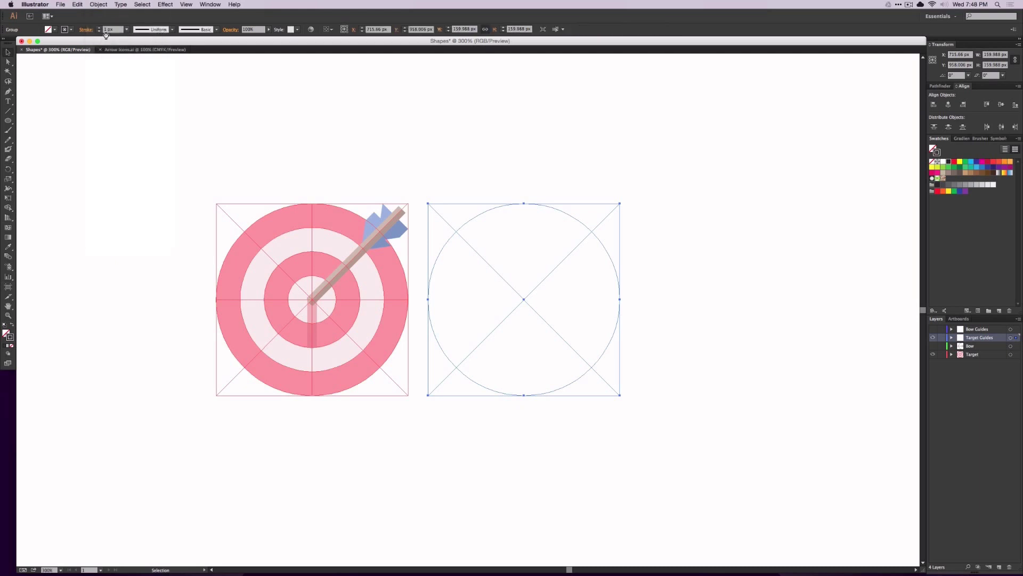
{"action": "left_click", "coordinate": [660, 265]}
Drag the guide group further right and check that it selects as one object
{"action": "left_click_drag", "start_coordinate": [576, 248], "coordinate": [614, 242]}
{"action": "left_click", "coordinate": [632, 238]}
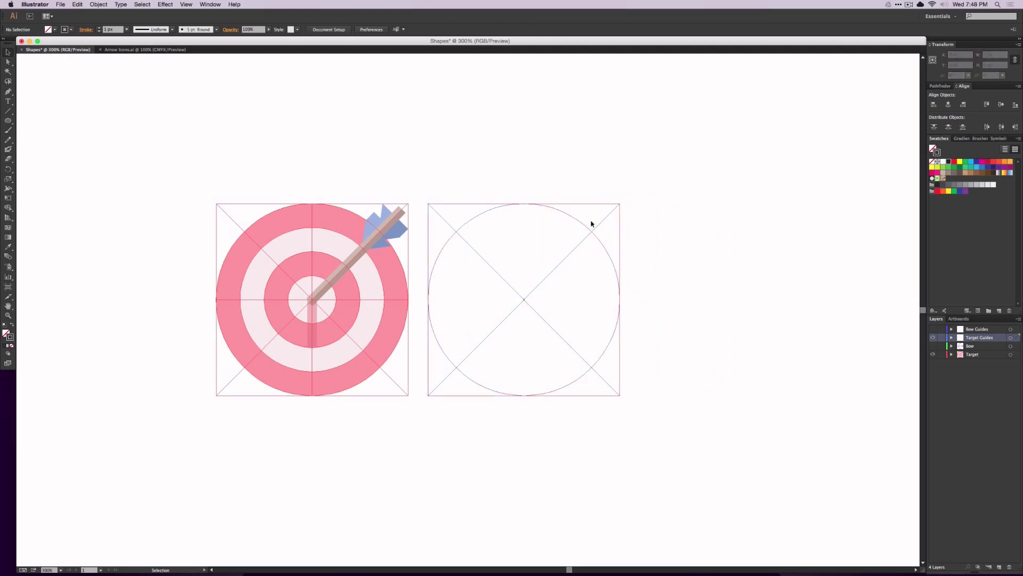
{"action": "left_click", "coordinate": [619, 239]}
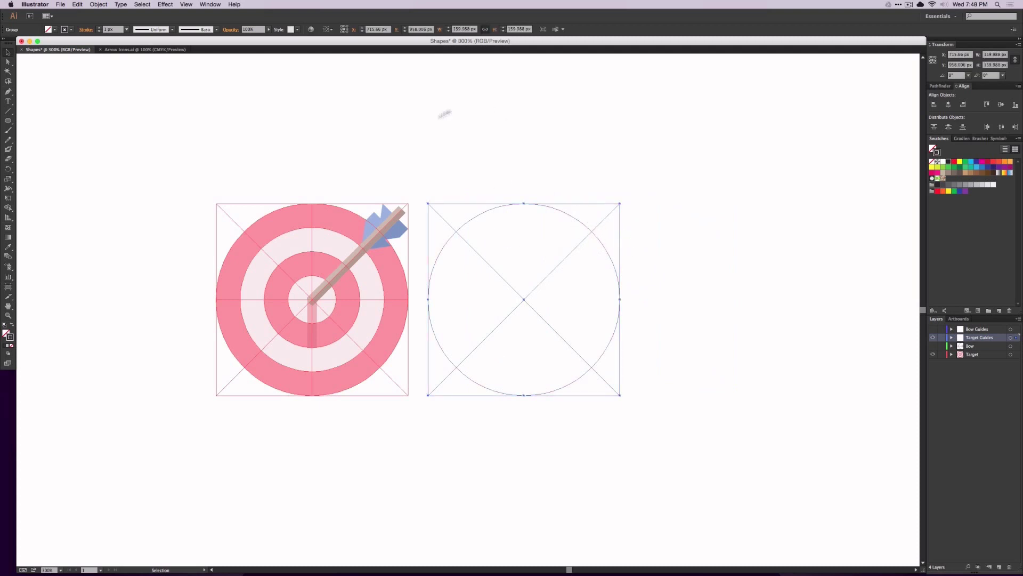
{"action": "left_click", "coordinate": [706, 212]}
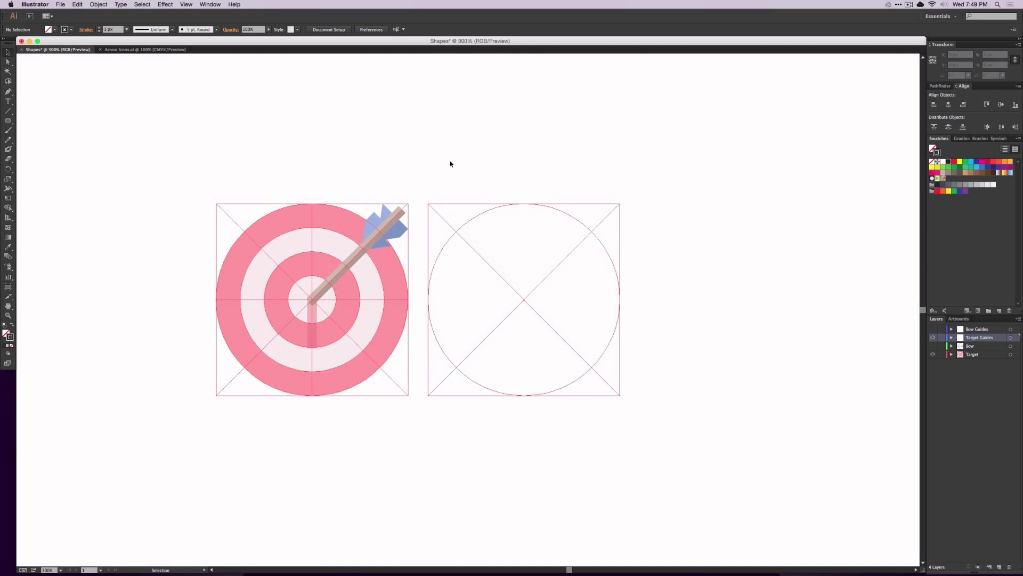
Delete the right guide group and make the Bow Guides layer's ring grid visible
{"action": "left_click_drag", "start_coordinate": [450, 164], "coordinate": [598, 420]}
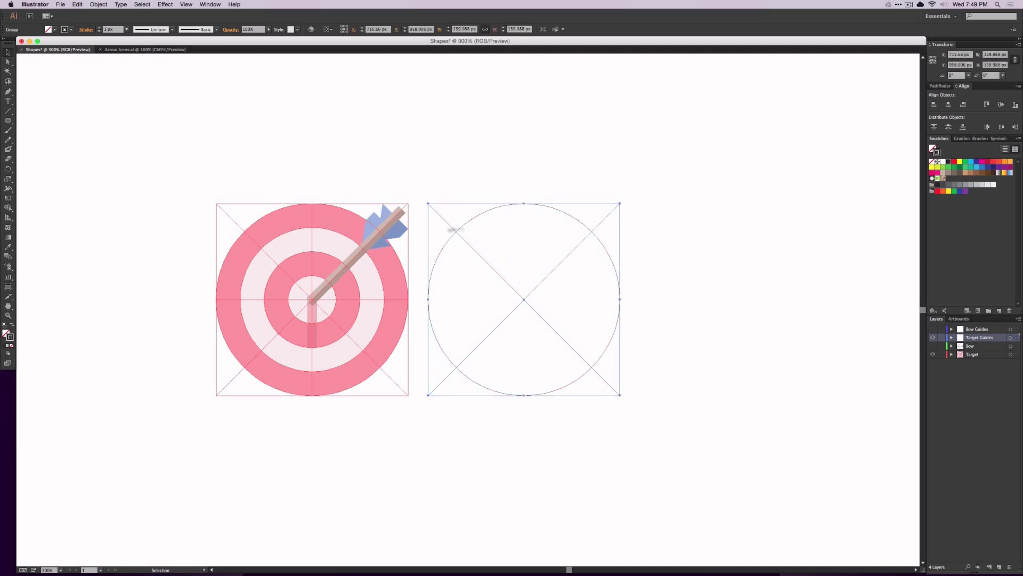
{"action": "key", "text": "Delete"}
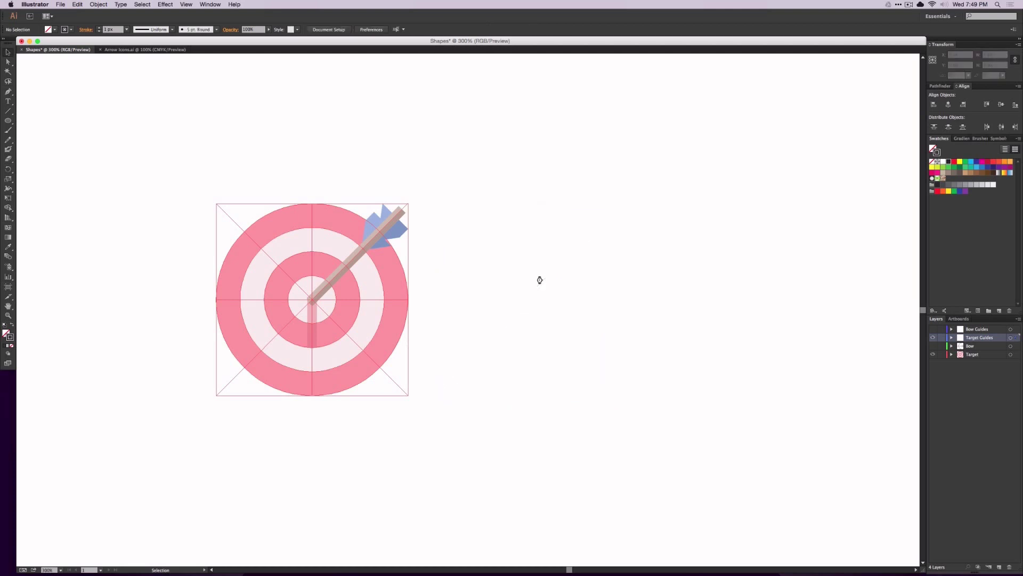
{"action": "left_click", "coordinate": [933, 329]}
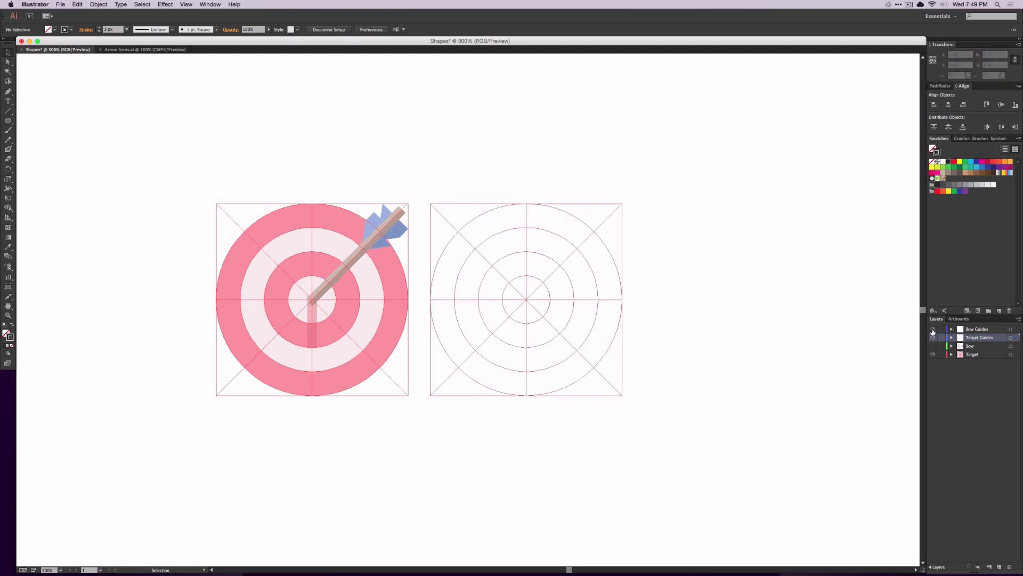